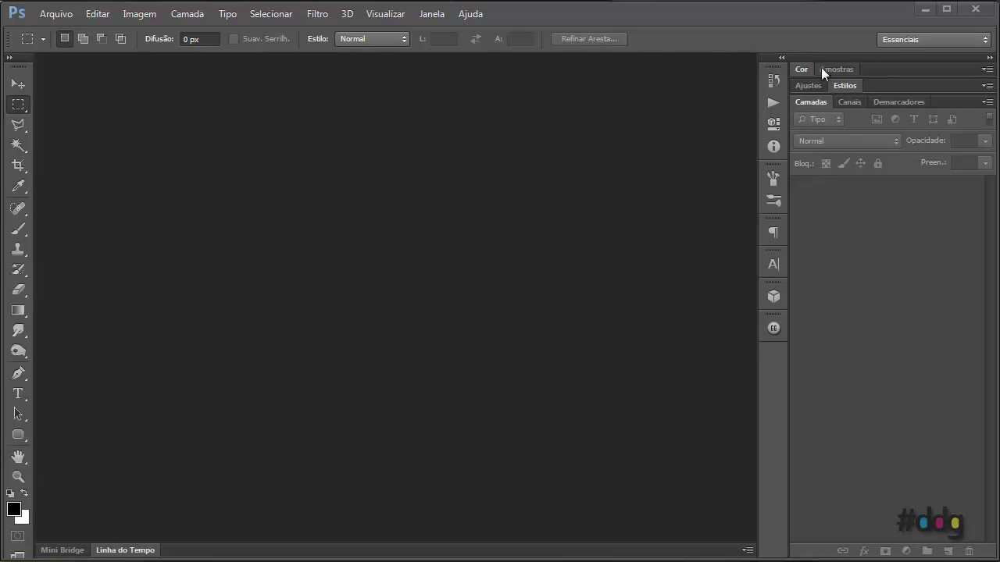
Open the Preferences dialog at its Desempenho (Performance) settings.
left_click(99, 14)
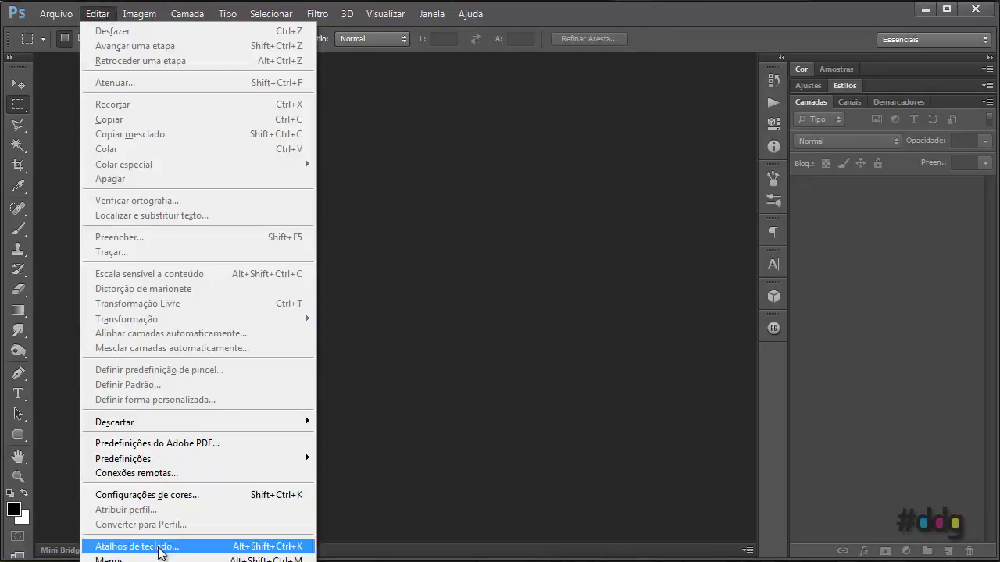
mouse_move(156, 561)
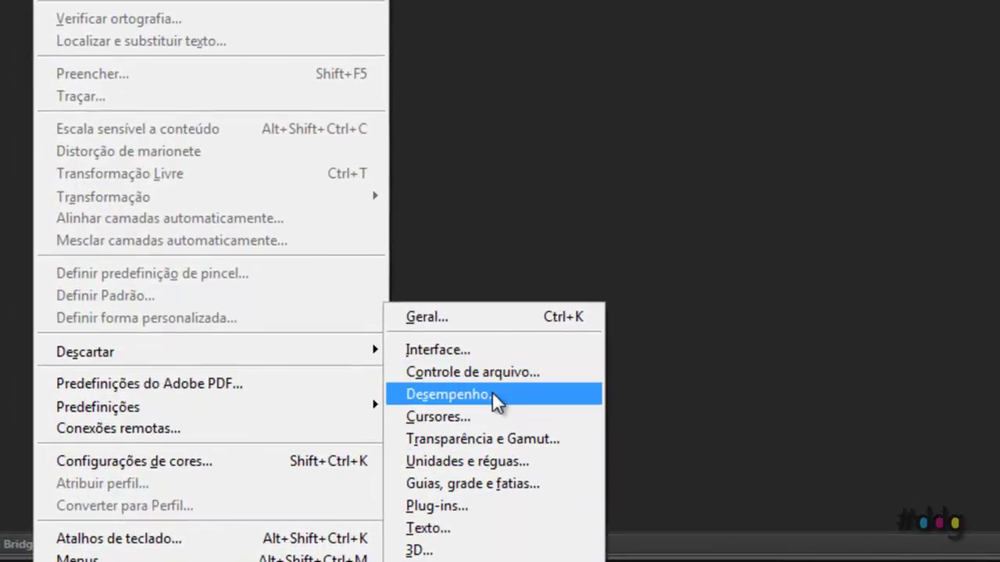
left_click(485, 316)
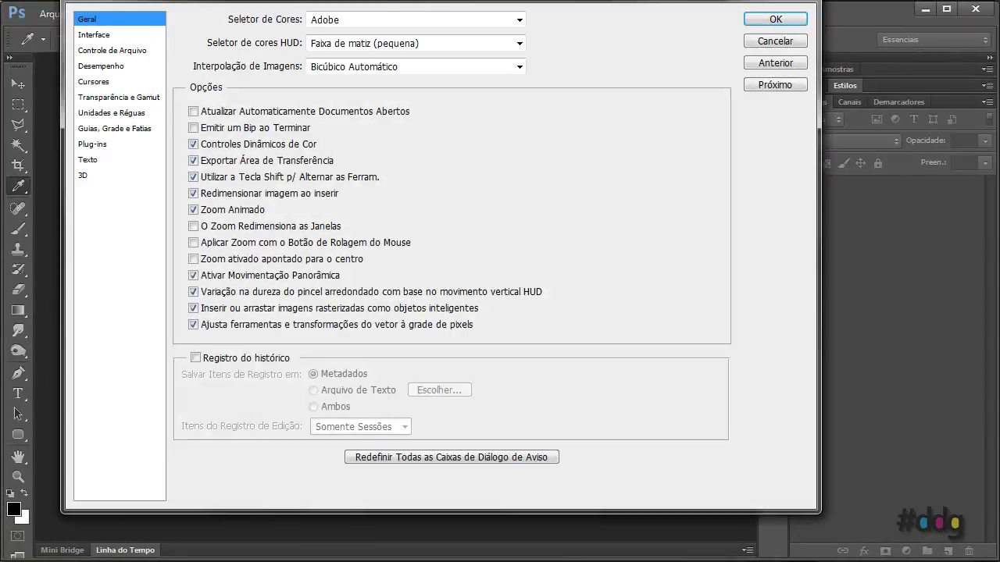
left_click_drag(413, 1, 468, 22)
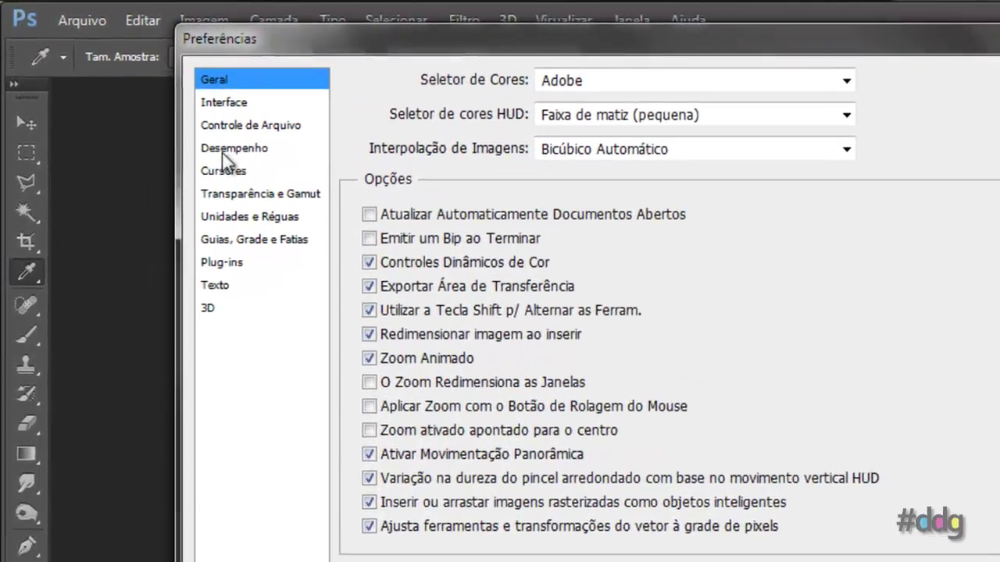
left_click(230, 154)
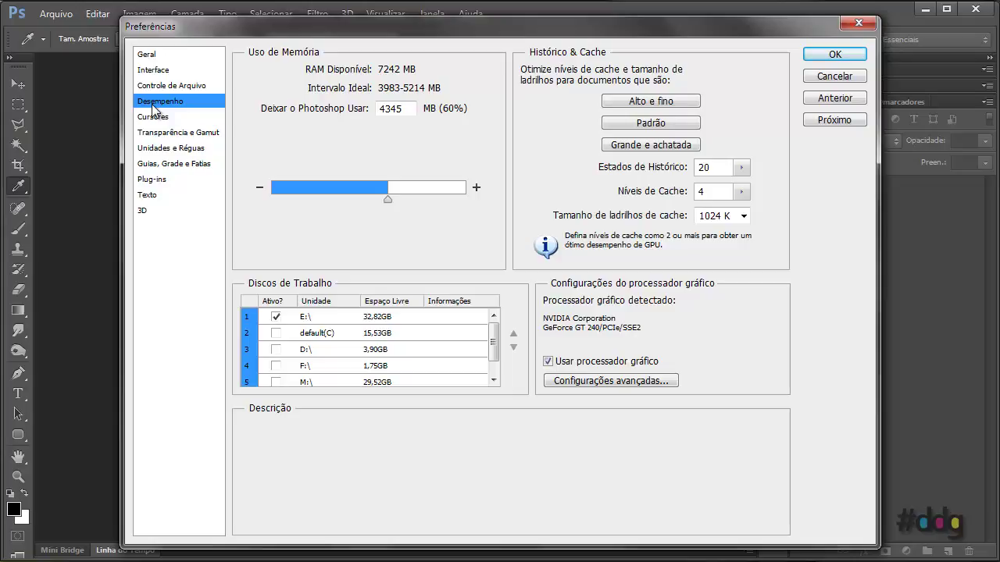
Try memory allocations of 24% and 90% for Photoshop, and settle on about 60% (4363 MB).
mouse_move(354, 108)
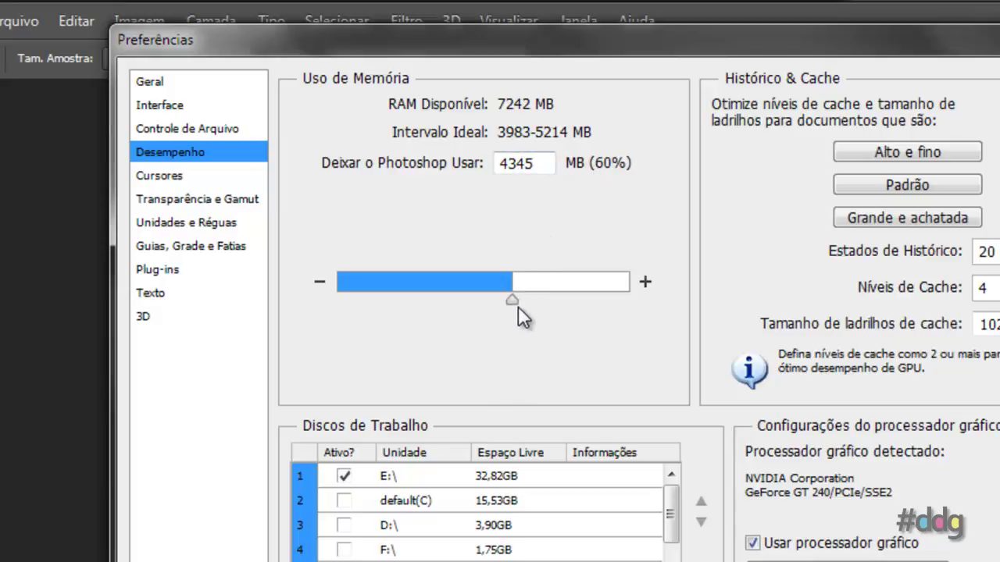
left_click_drag(518, 306, 408, 304)
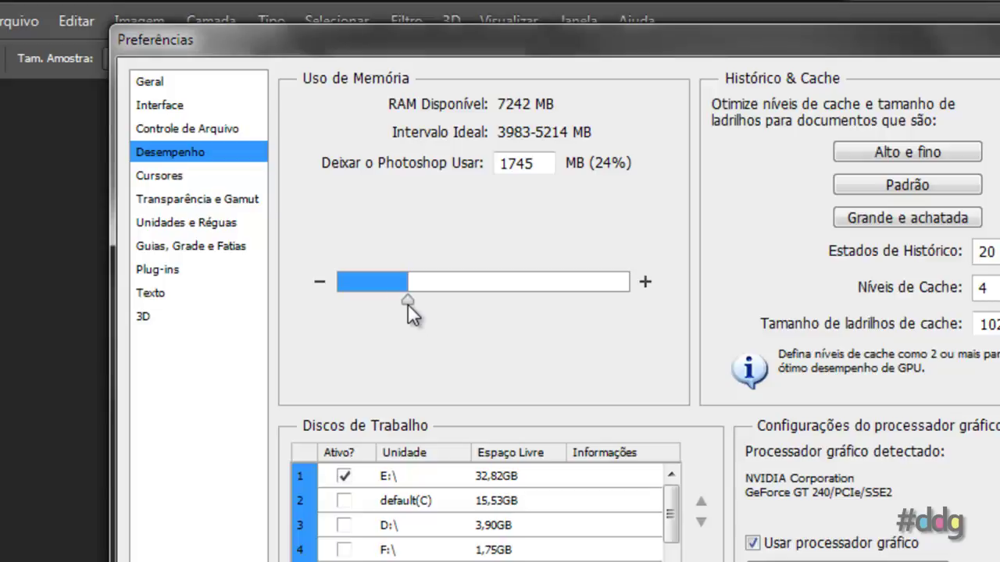
left_click_drag(408, 304, 601, 300)
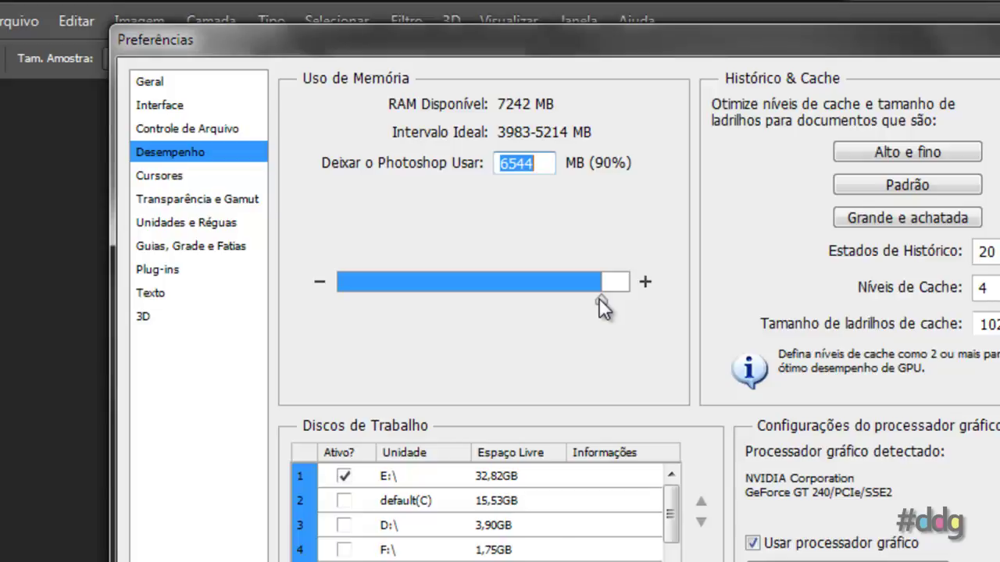
left_click_drag(598, 297, 493, 285)
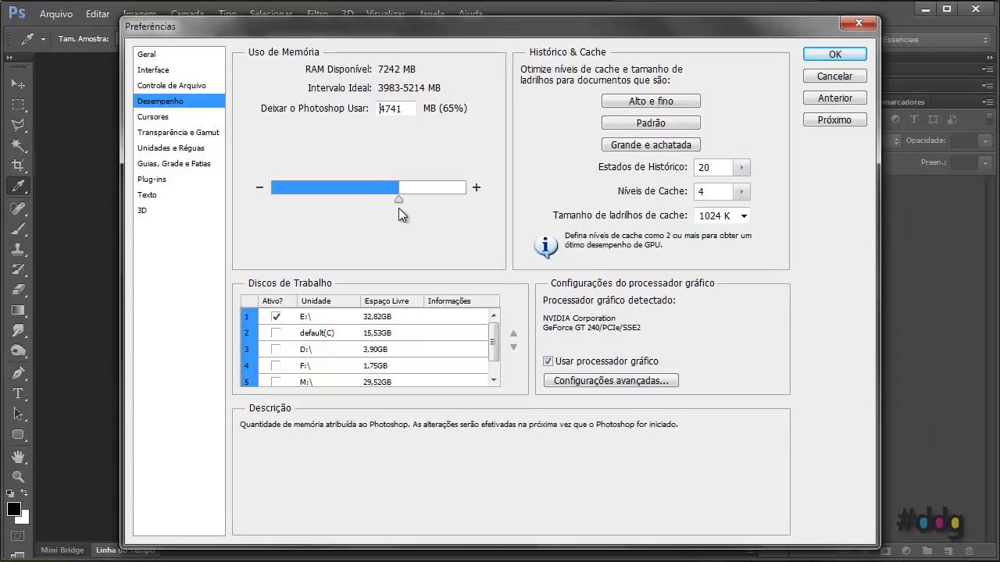
left_click_drag(399, 208, 390, 217)
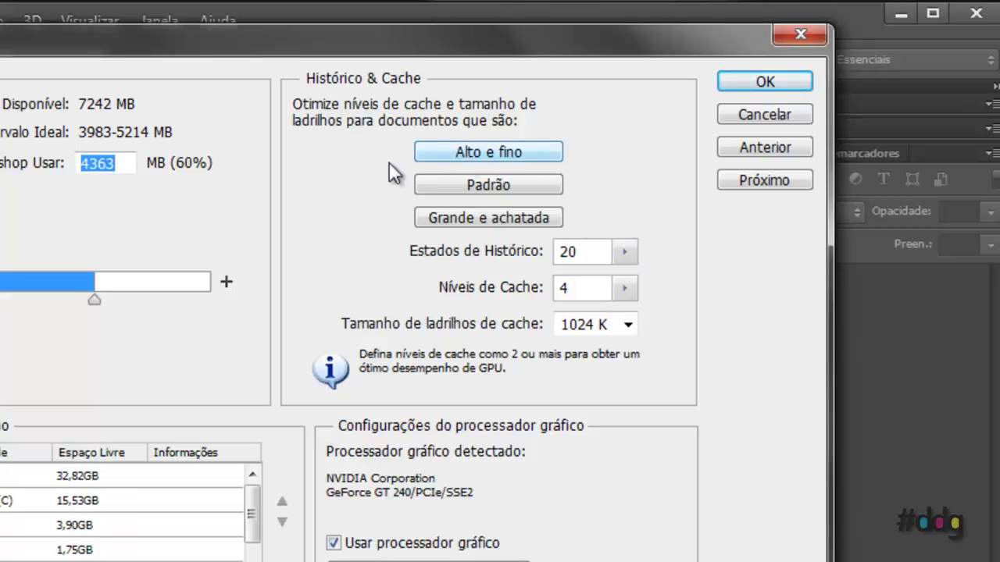
Try 29 history states, and set Estados de Histórico back to 20.
left_click(622, 254)
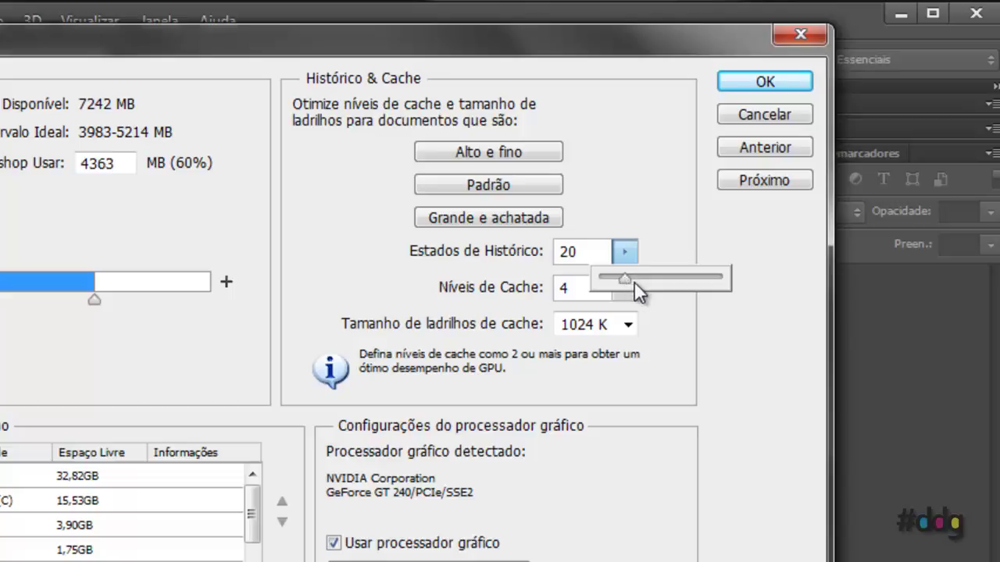
mouse_move(628, 283)
left_mouse_down()
mouse_move(609, 285)
mouse_move(690, 293)
mouse_move(635, 288)
left_mouse_up()
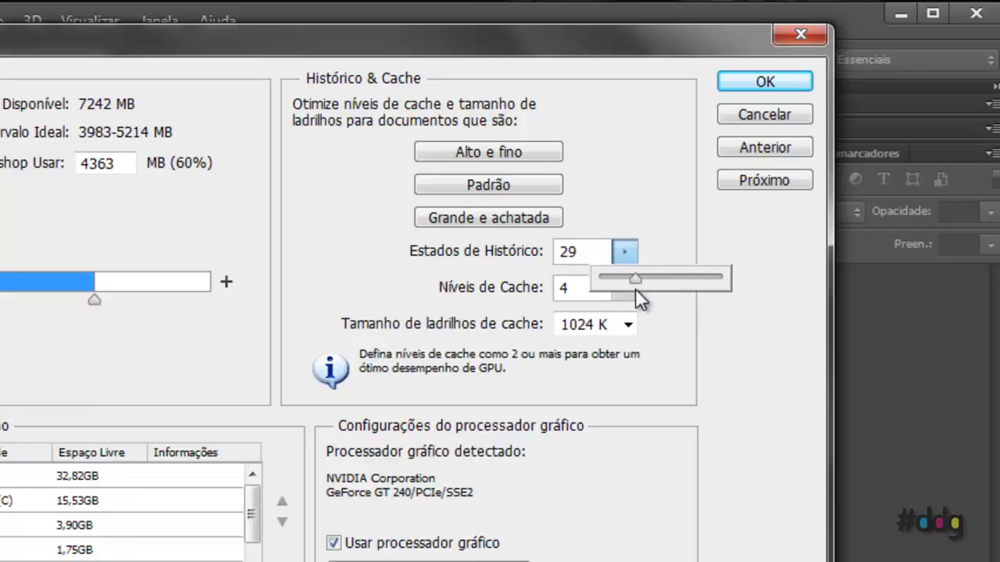
left_click(596, 250)
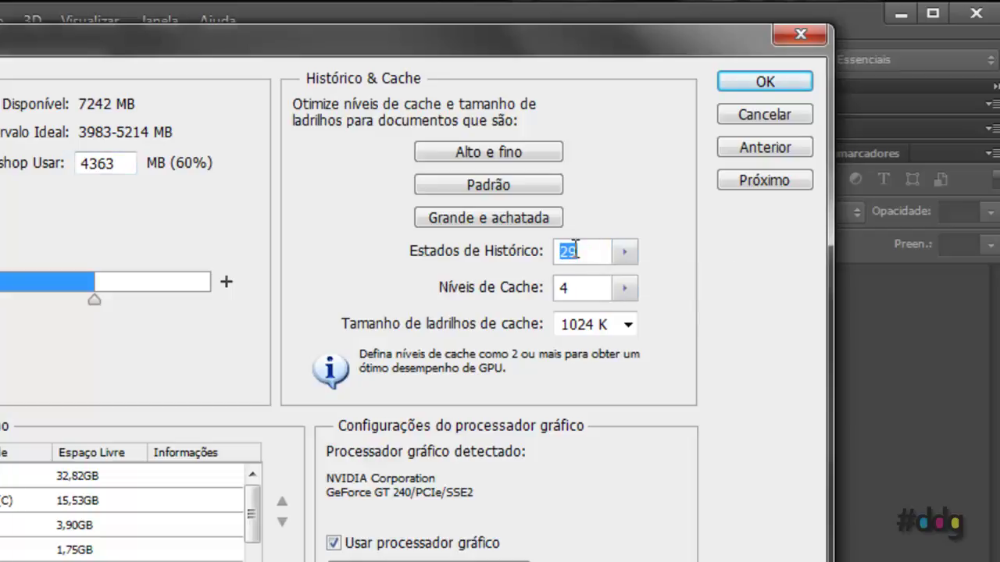
type("20")
left_click_drag(608, 39, 576, 35)
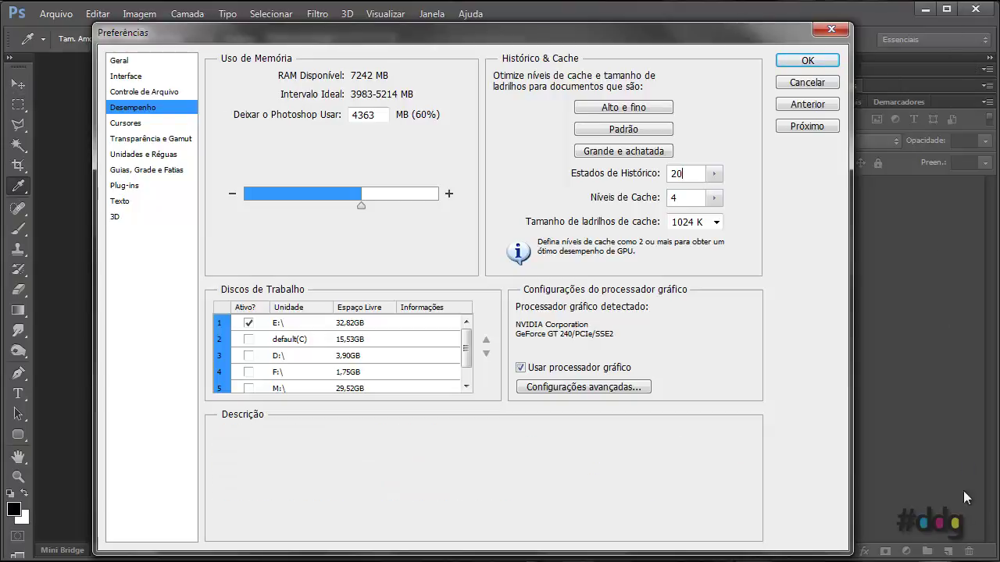
mouse_move(714, 200)
left_click_drag(355, 36, 365, 35)
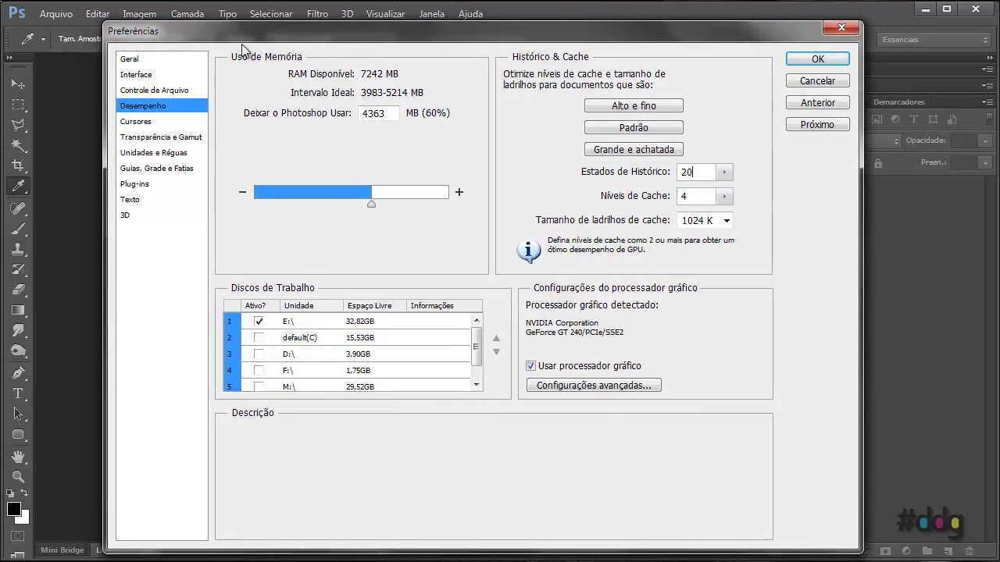
Turn graphics processor use off and back on, and open its advanced settings.
mouse_move(462, 55)
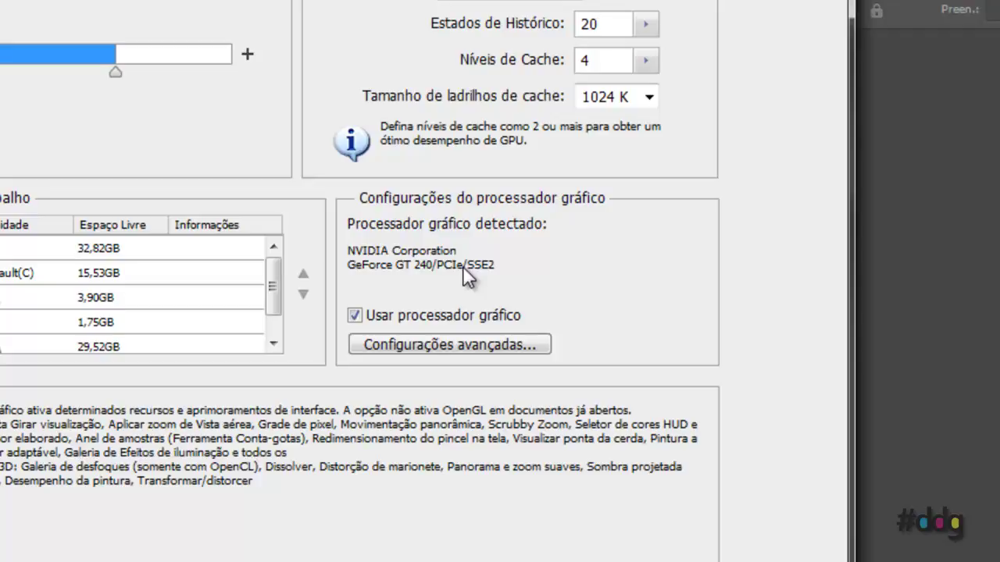
left_click(355, 316)
left_click(355, 316)
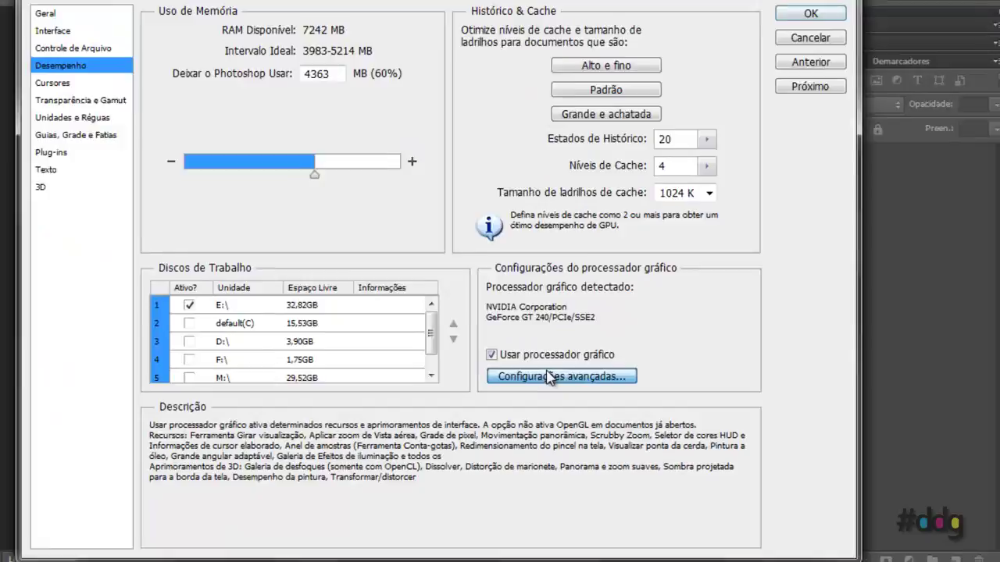
left_click(431, 346)
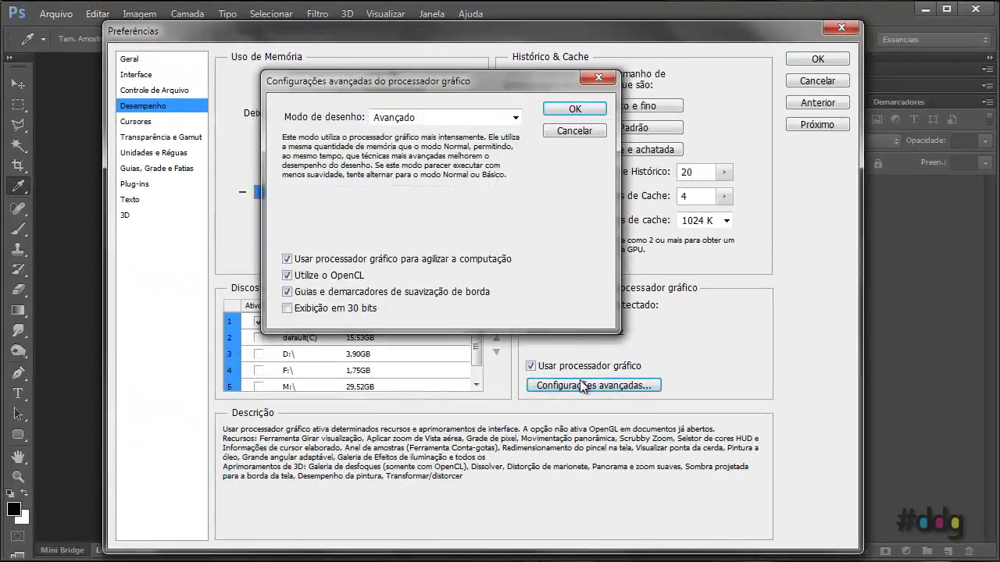
left_click_drag(452, 86, 468, 104)
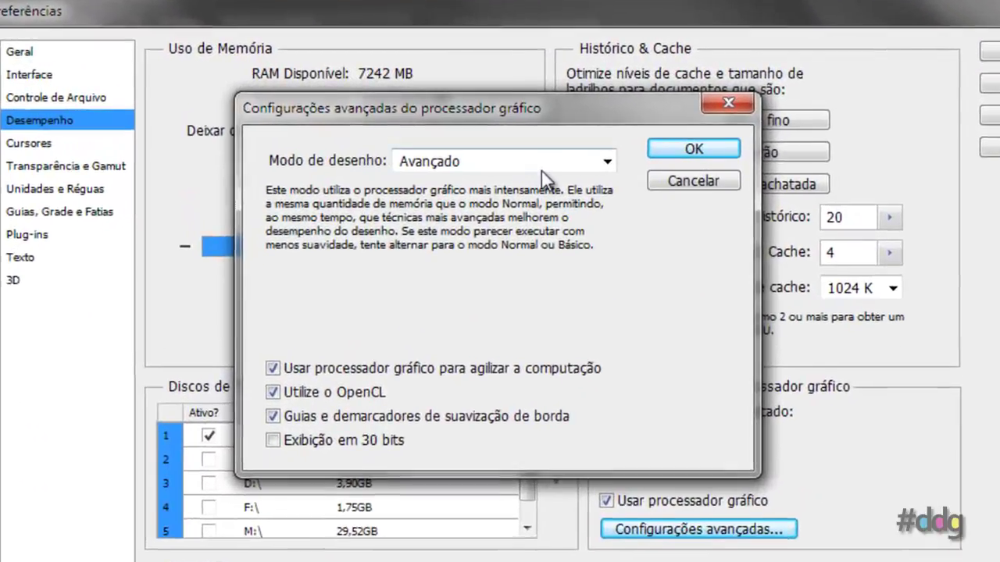
Review the drawing modes in the advanced graphics processor settings, keep Avançado, and close the dialog without saving.
left_click(542, 165)
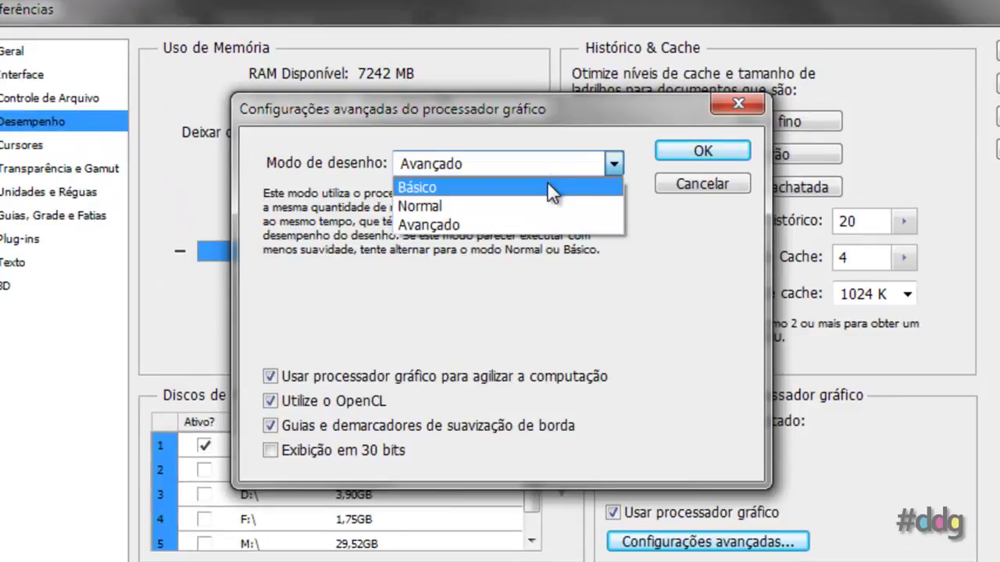
left_click(549, 223)
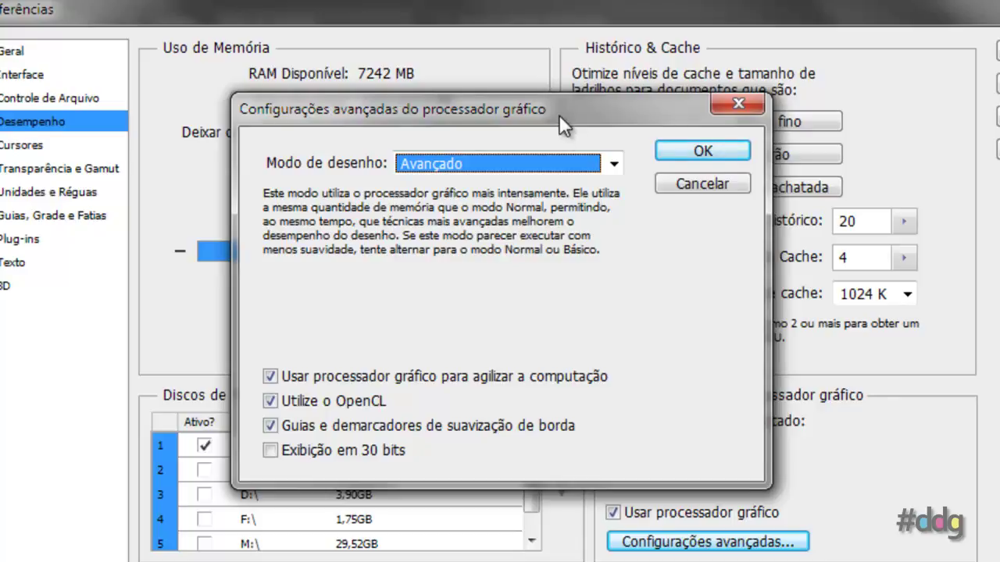
left_click_drag(559, 114, 545, 240)
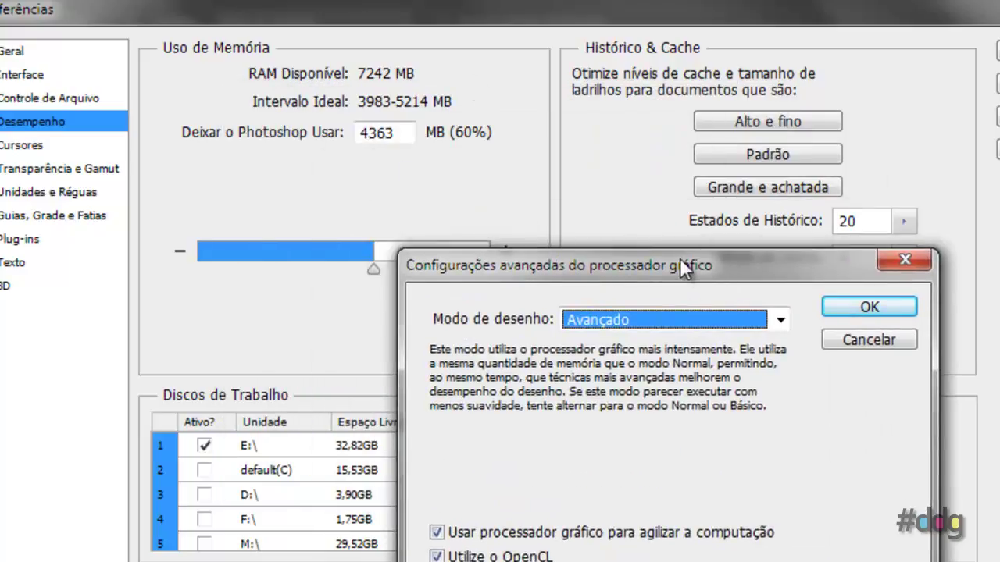
left_click_drag(679, 262, 563, 160)
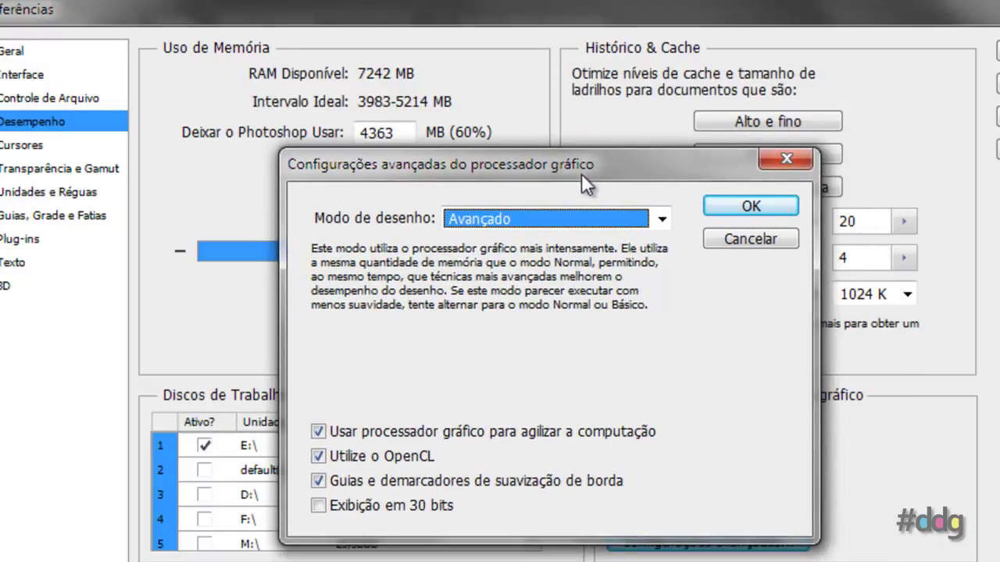
left_click(576, 212)
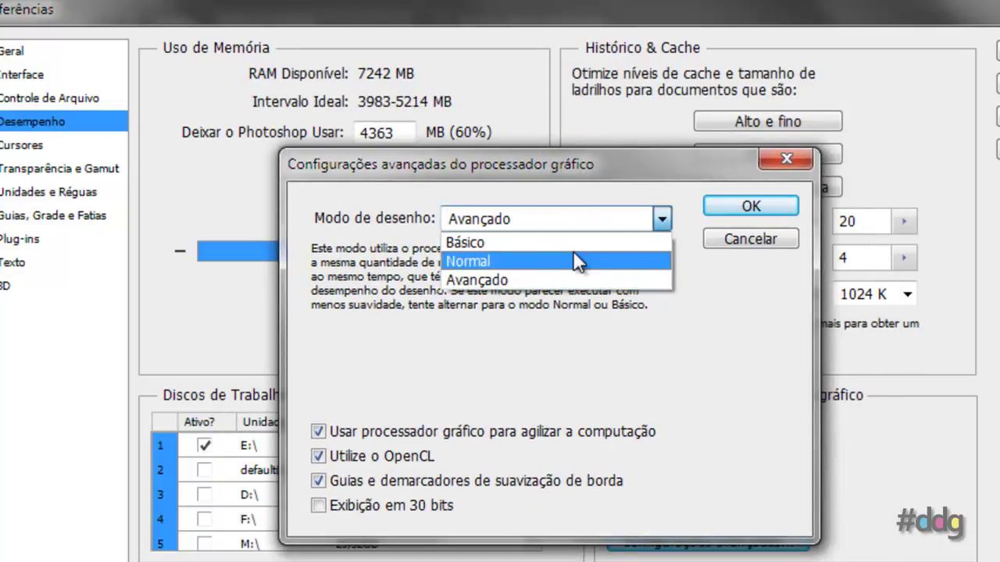
left_click(573, 217)
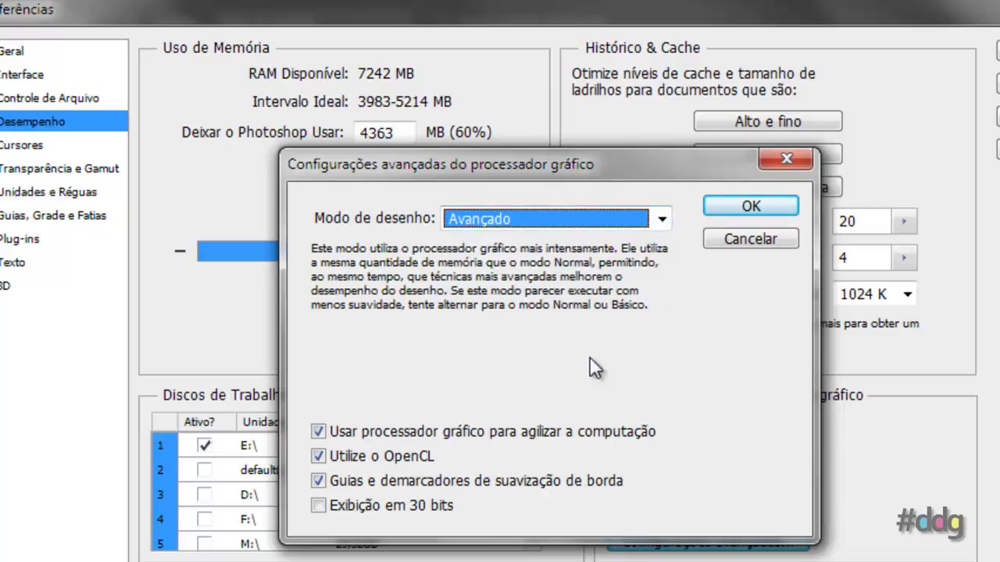
left_click(724, 244)
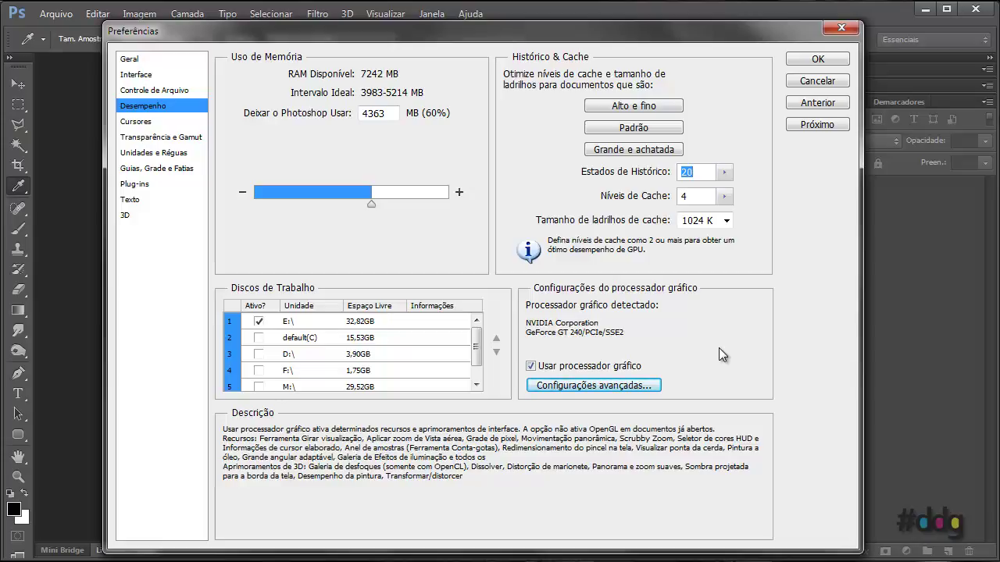
Examine the scratch disk list, including the default(C) drive, and close Preferences without saving.
mouse_move(363, 308)
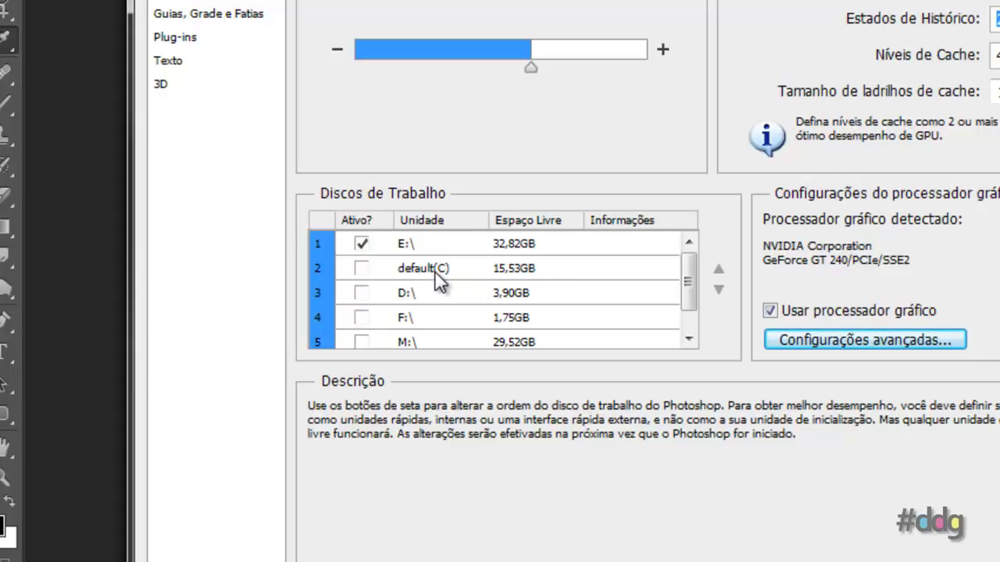
left_click(361, 268)
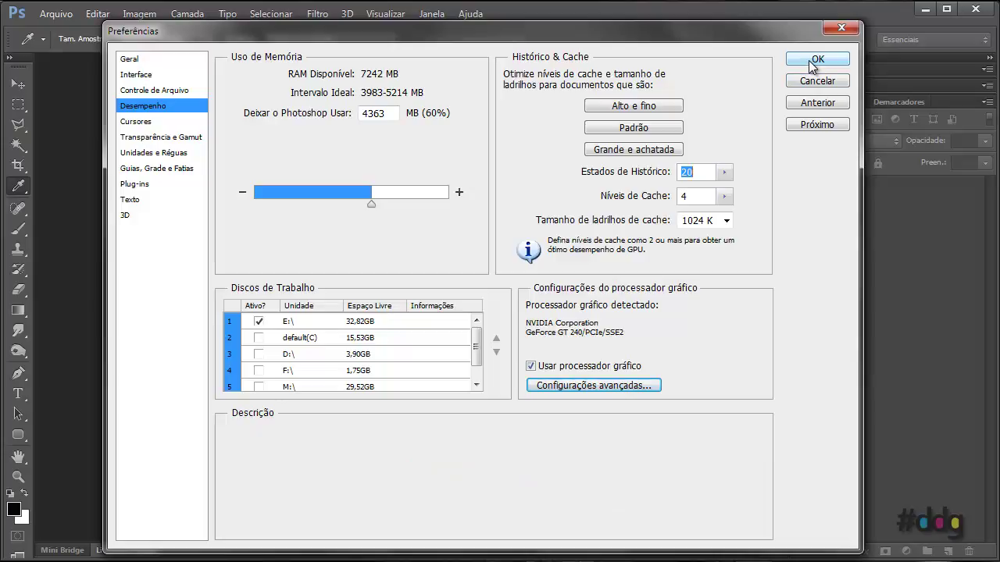
left_click(819, 82)
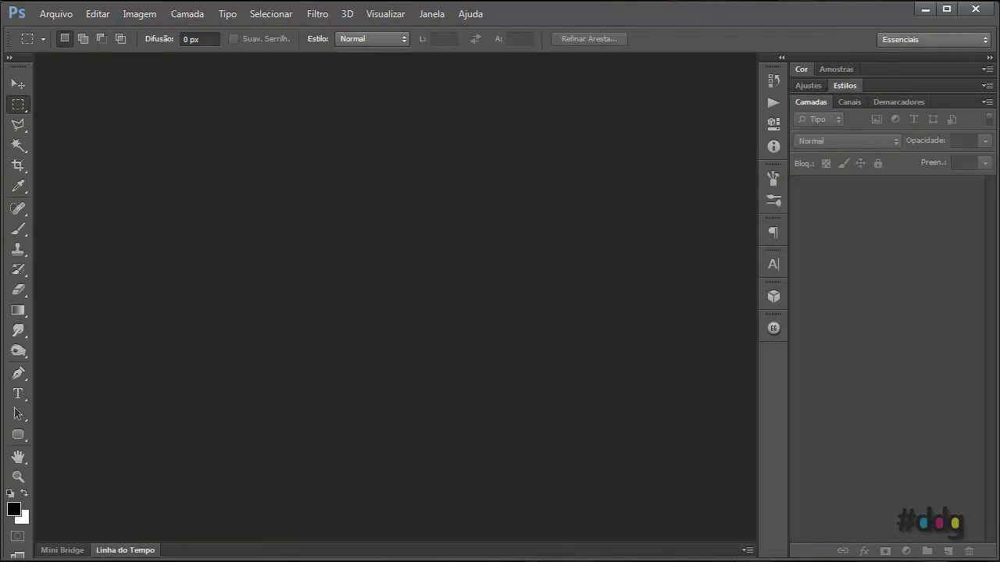
Switch to drive E: in Windows Explorer and examine the sizes of the Photoshop Temp files, individually and all together.
key("alt+Tab")
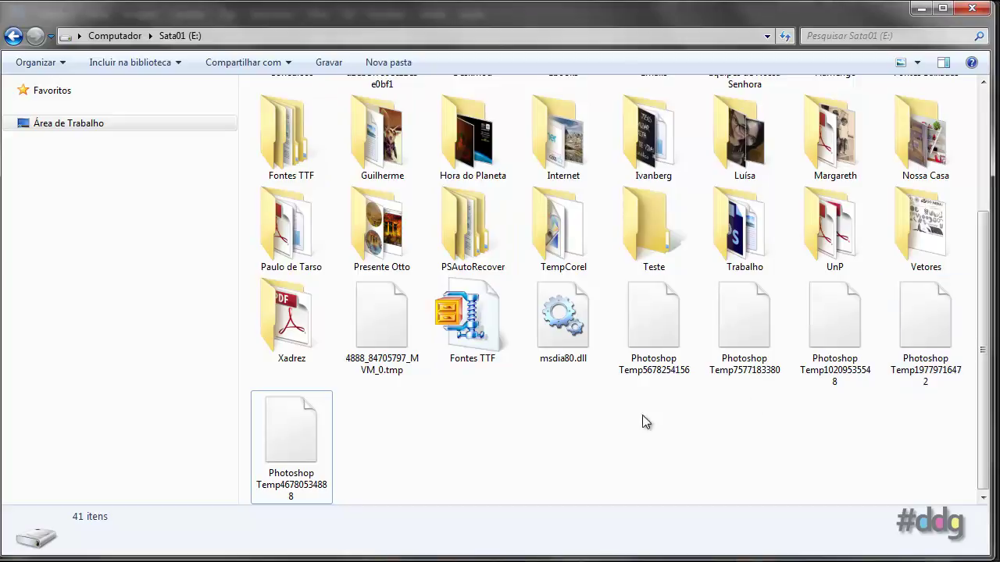
left_click(327, 441)
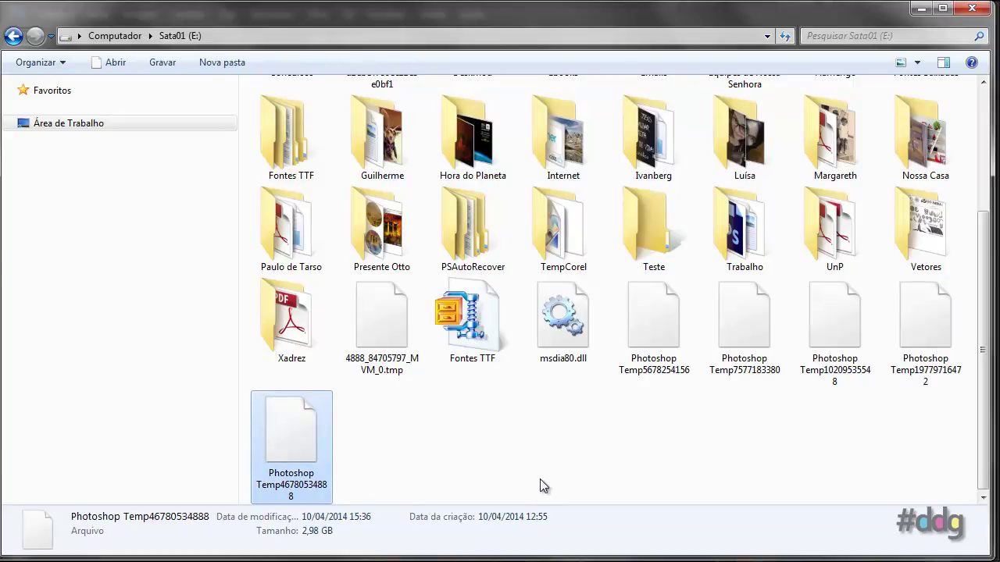
left_click(924, 362)
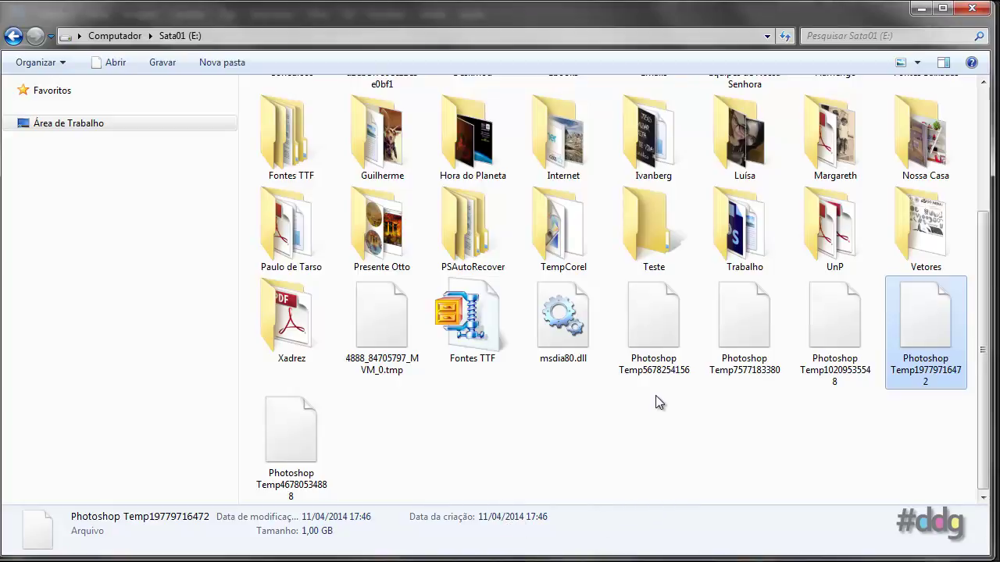
left_click(655, 361)
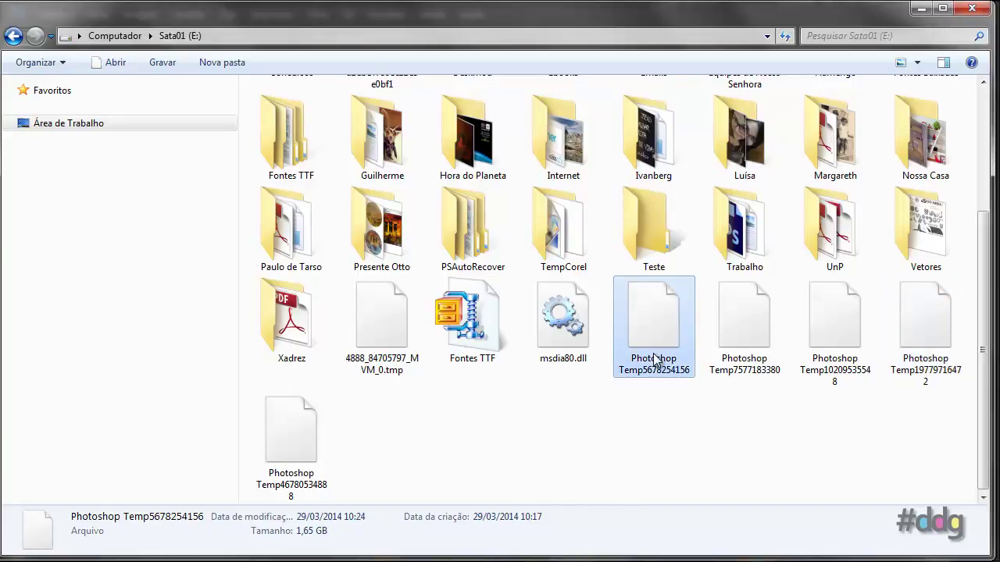
left_click(311, 443, "shift")
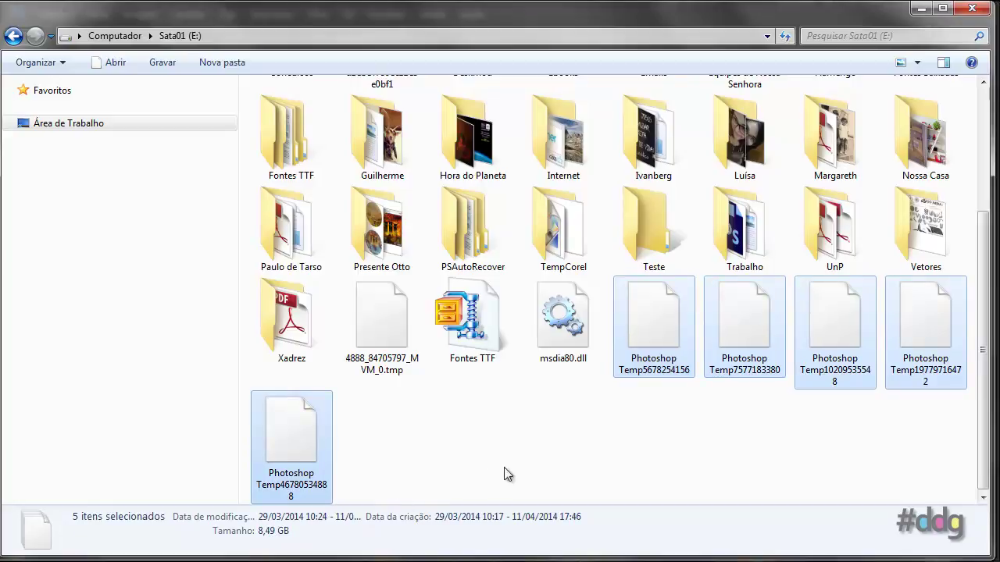
left_click(665, 440)
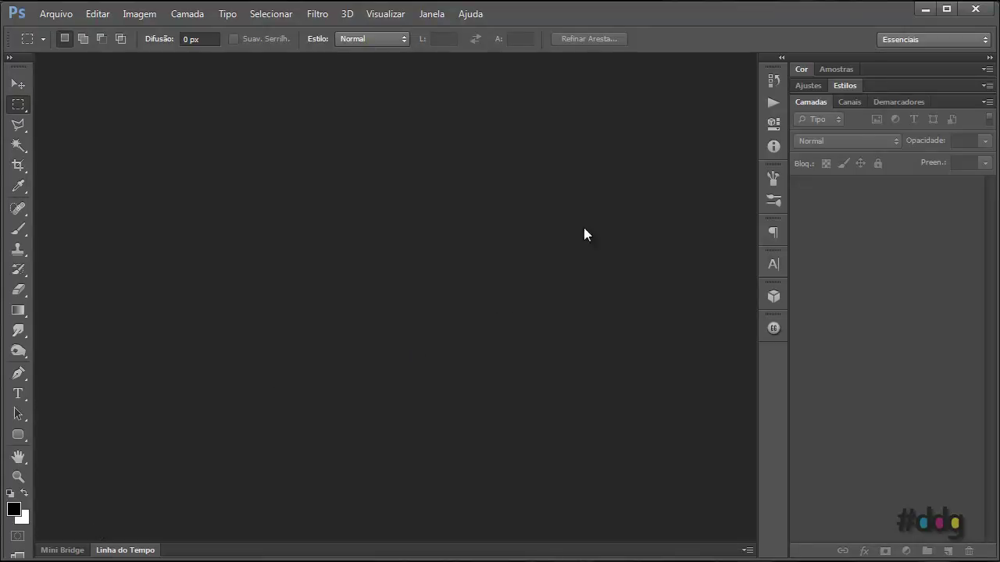
Close Photoshop and permanently delete the four Photoshop Temp files from drive E: in Windows Explorer, without sending them to the Recycle Bin.
left_click(976, 9)
scroll(925, 188, "up", 3)
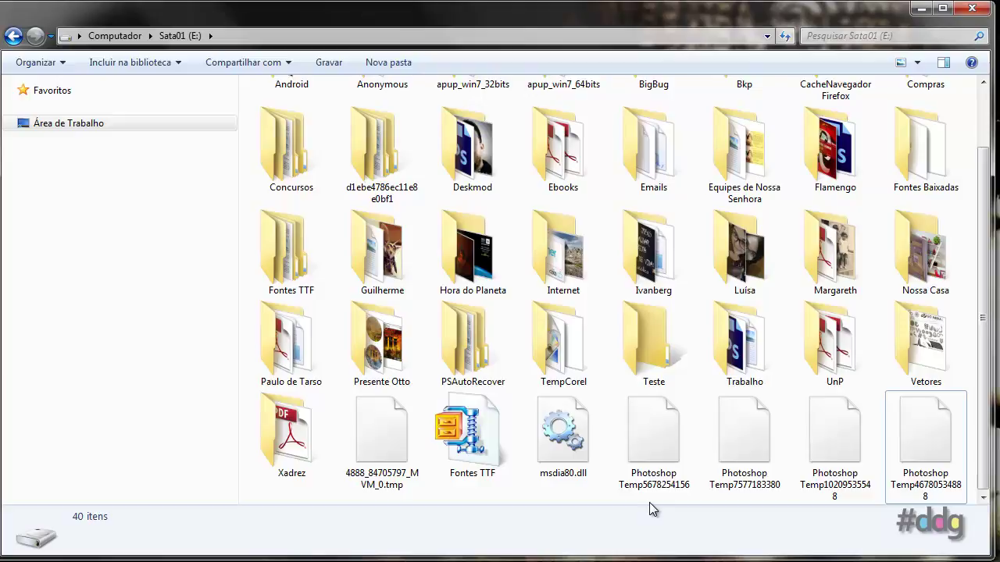
left_click(953, 456)
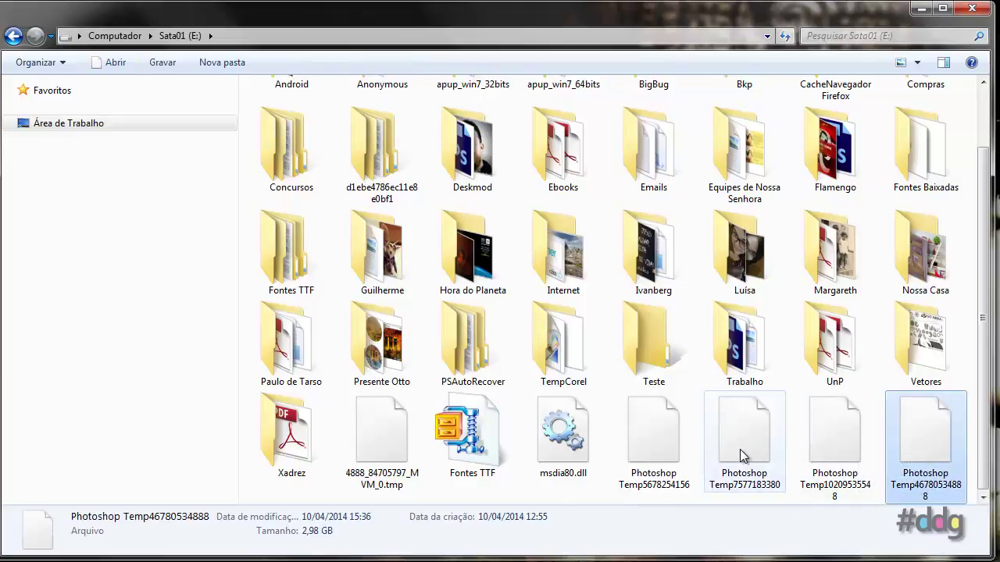
left_click(656, 437, "shift")
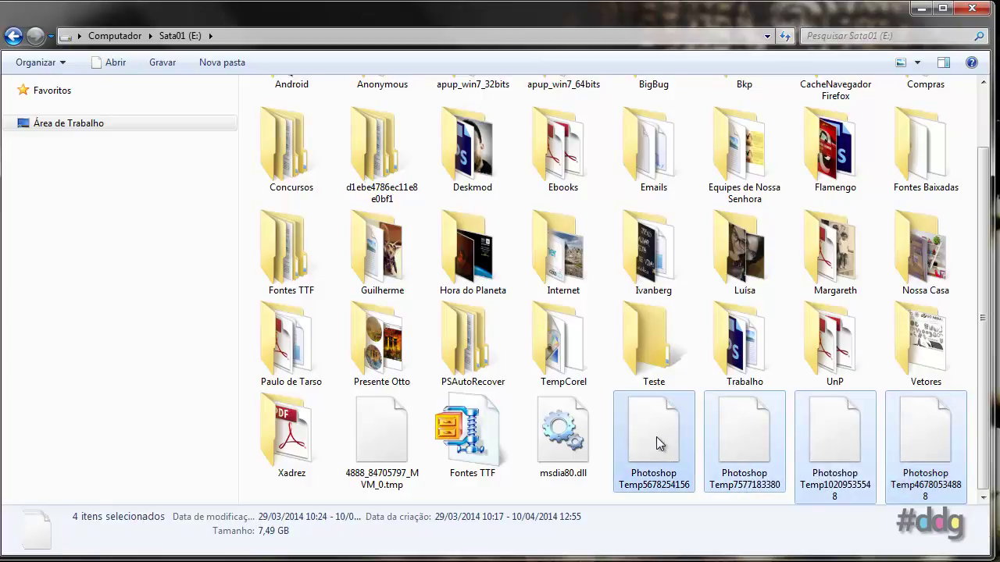
key("Delete")
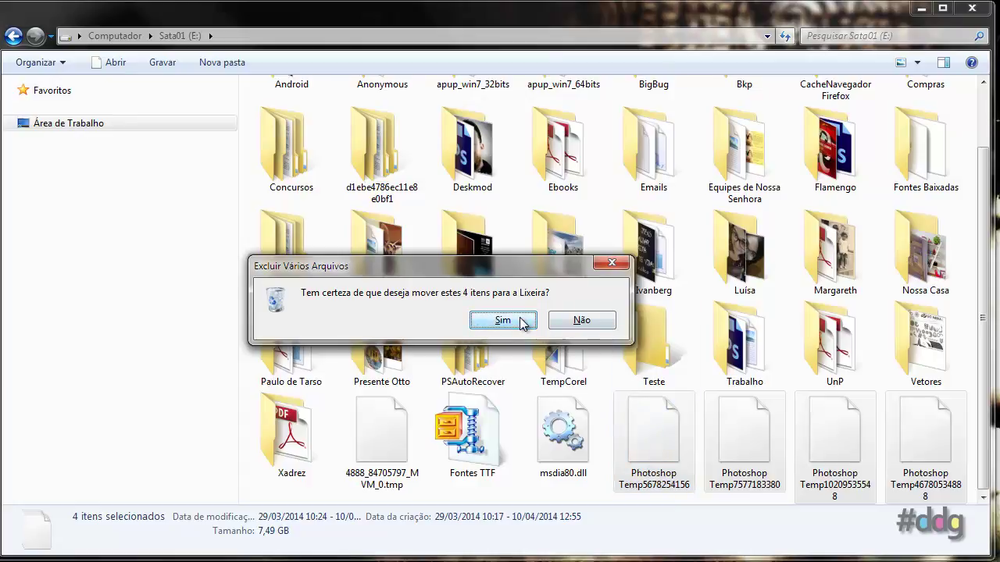
left_click(598, 319)
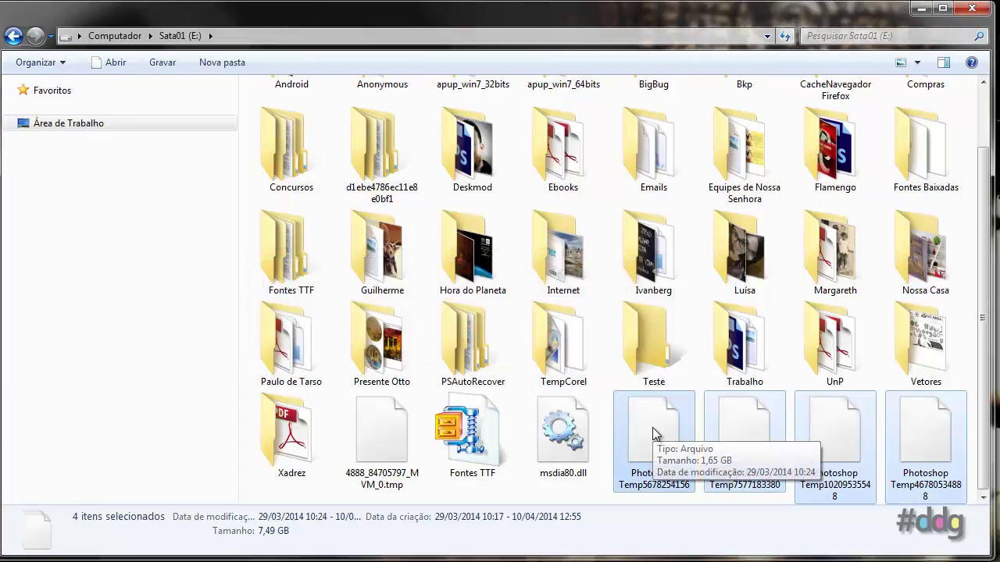
key("Delete")
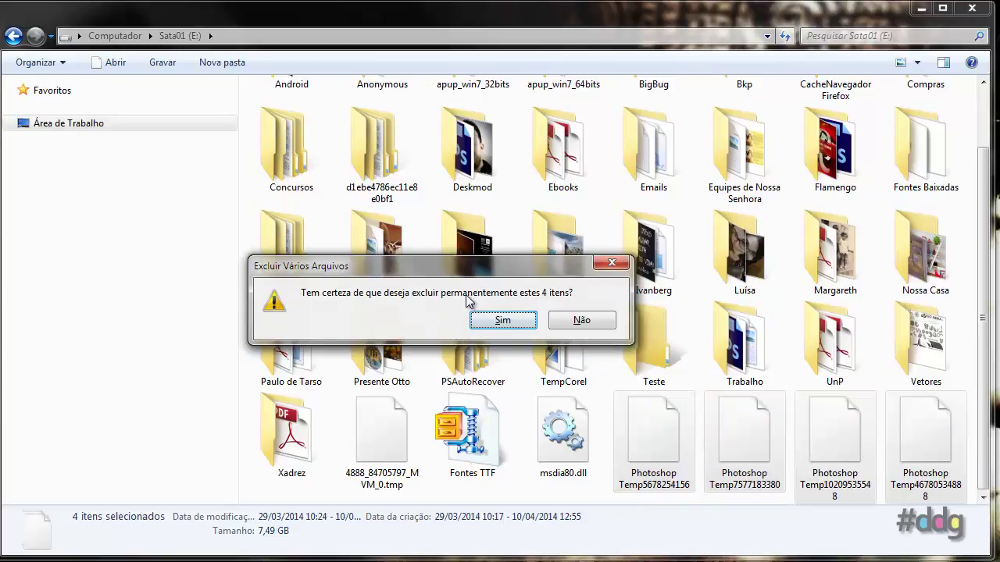
left_click(502, 321)
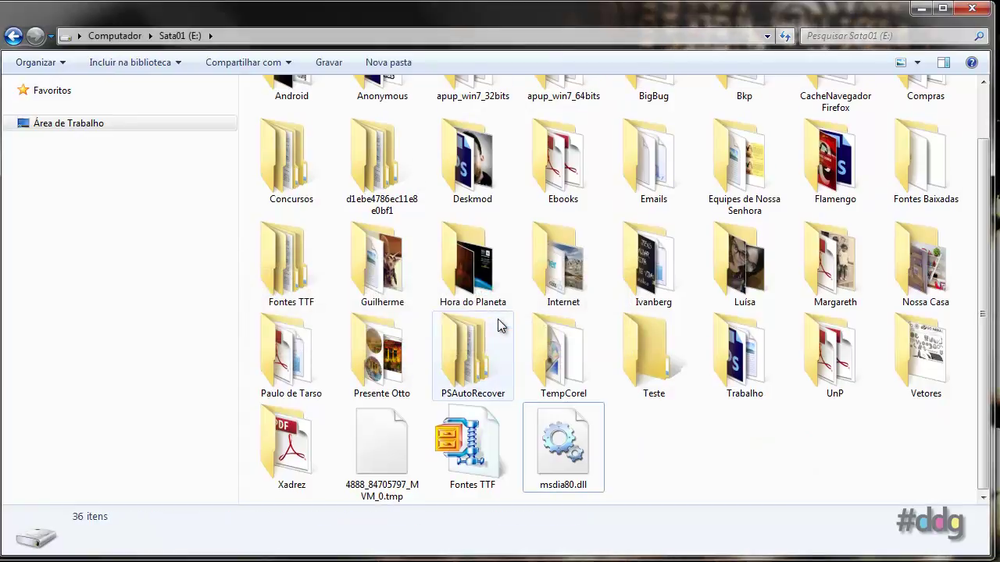